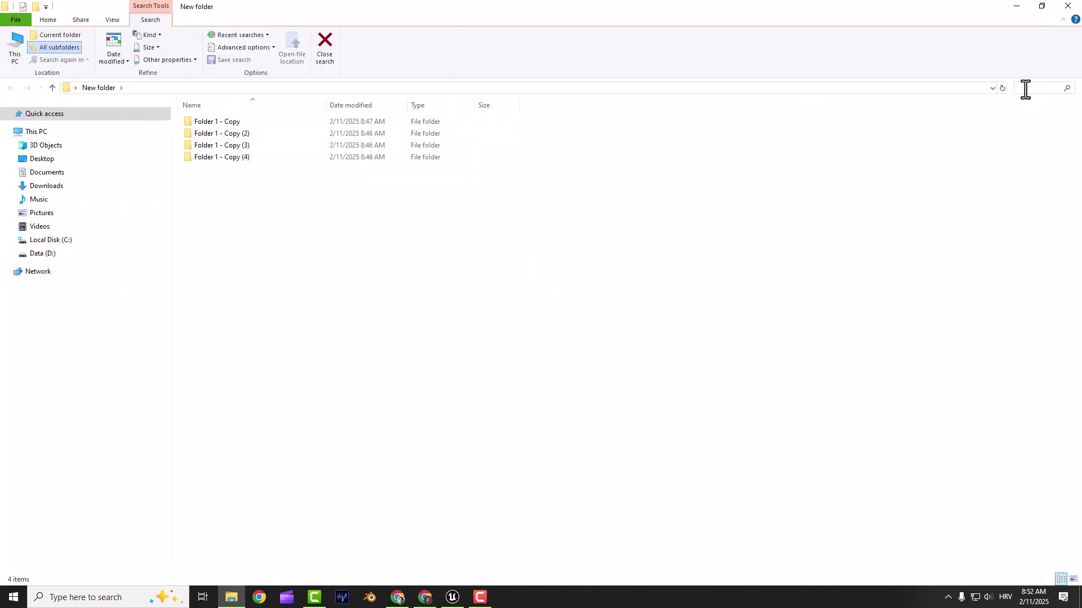
pyautogui.write('*')
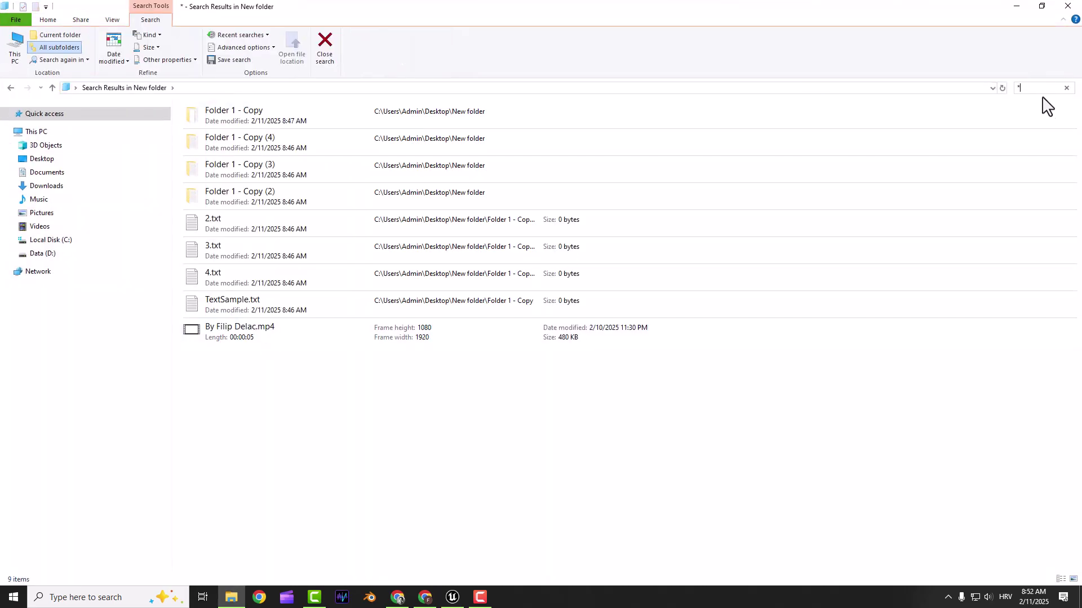
# Sort the * search results by type and move the four text files onto the desktop
pyautogui.rightClick(247, 364)
pyautogui.moveTo(276, 383)
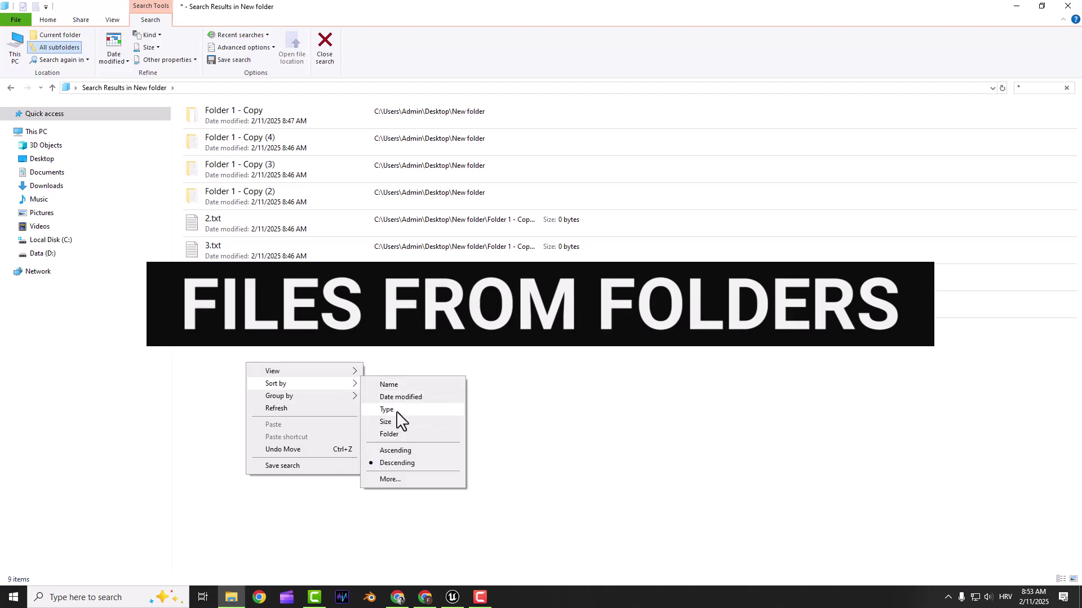
pyautogui.click(387, 409)
pyautogui.moveTo(287, 355); pyautogui.dragTo(255, 254)
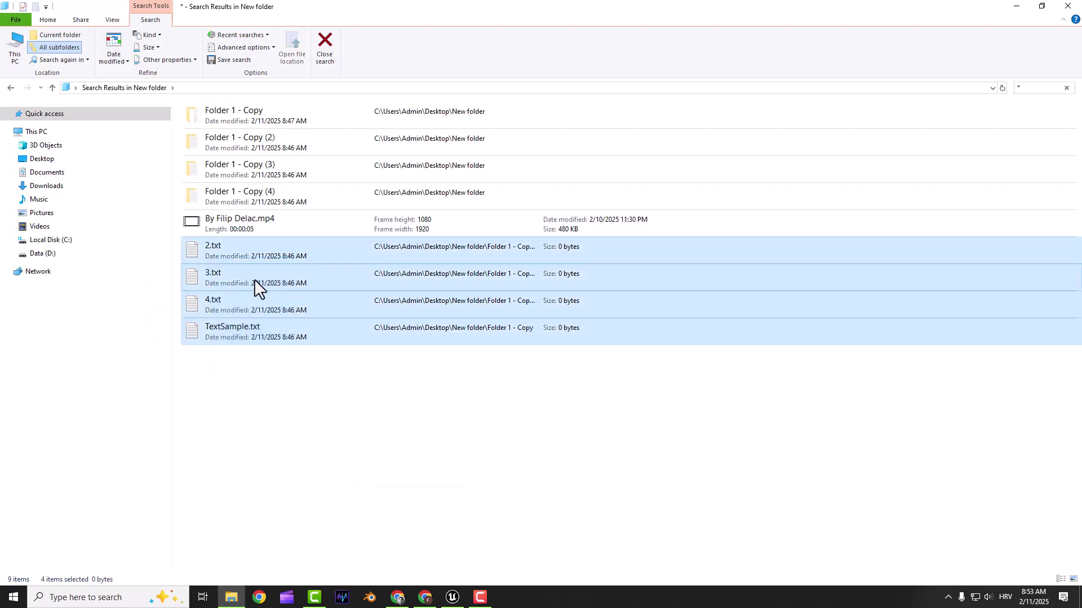
pyautogui.moveTo(236, 119); pyautogui.dragTo(252, 203)
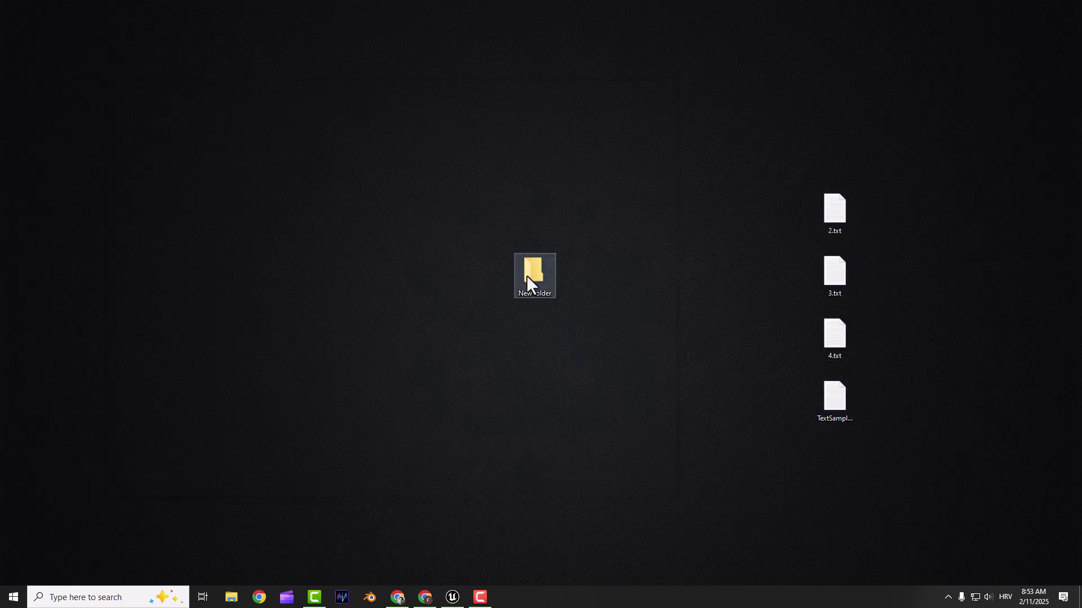
pyautogui.moveTo(807, 152); pyautogui.dragTo(915, 446)
pyautogui.click(642, 235)
# Search the Documents folder for .txt files
pyautogui.click(233, 598)
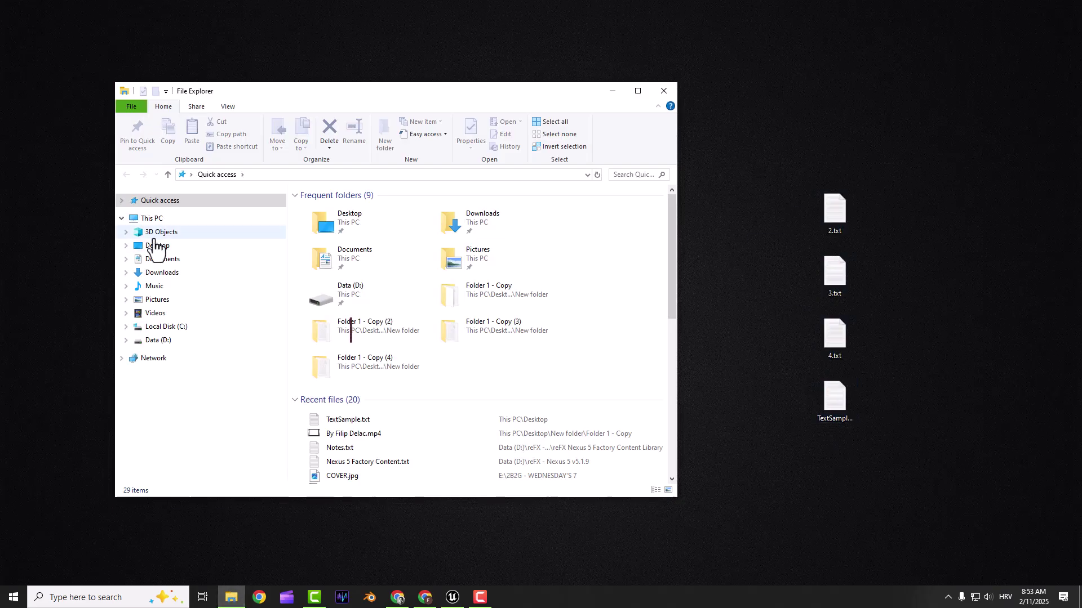
pyautogui.click(161, 259)
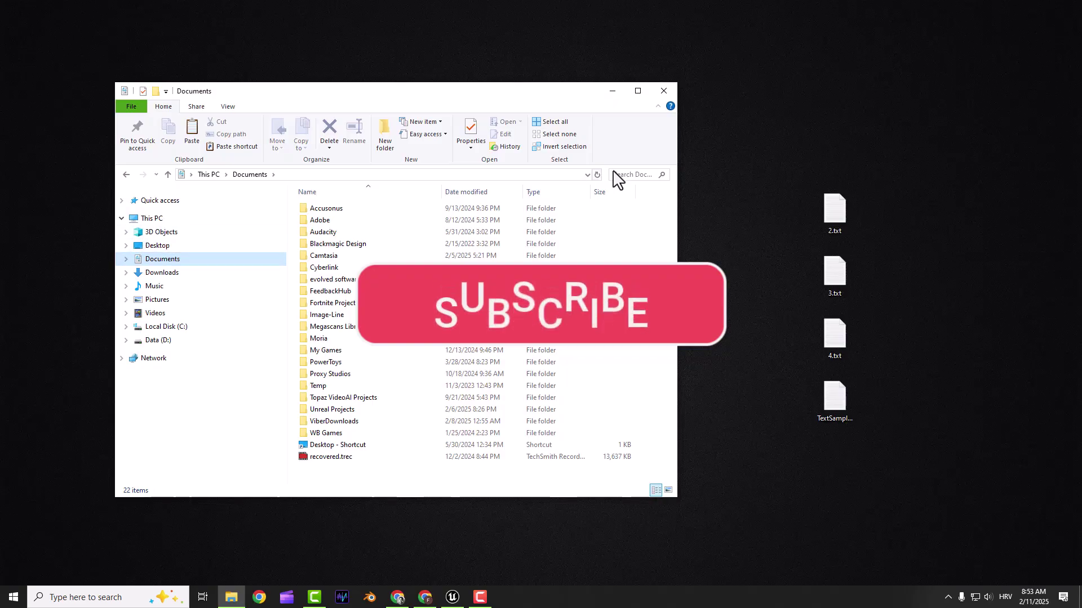
pyautogui.click(629, 174)
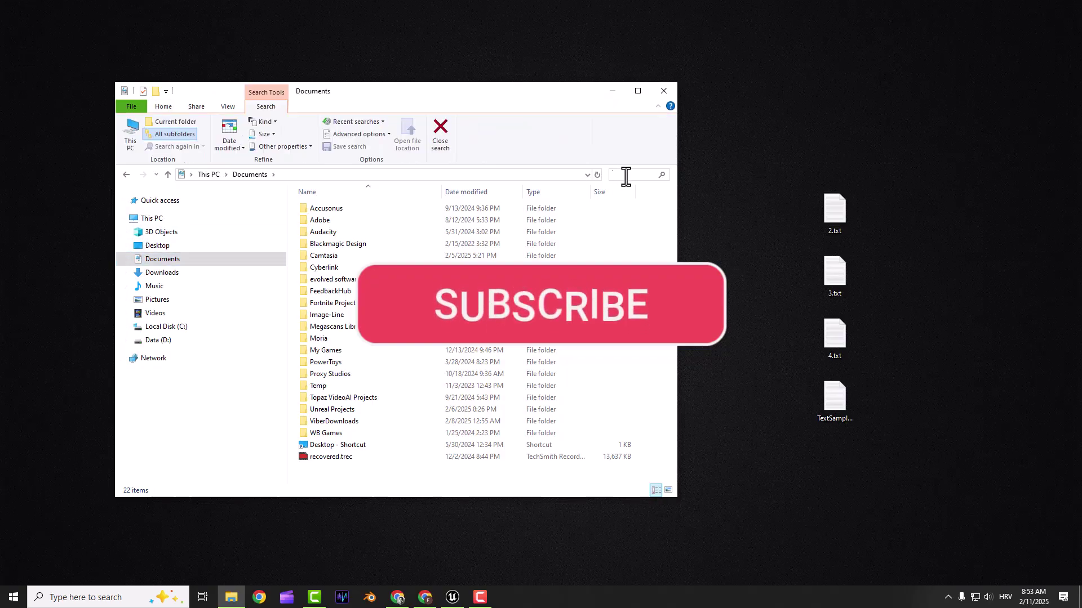
pyautogui.write('.txt')
pyautogui.moveTo(321, 194); pyautogui.dragTo(423, 254)
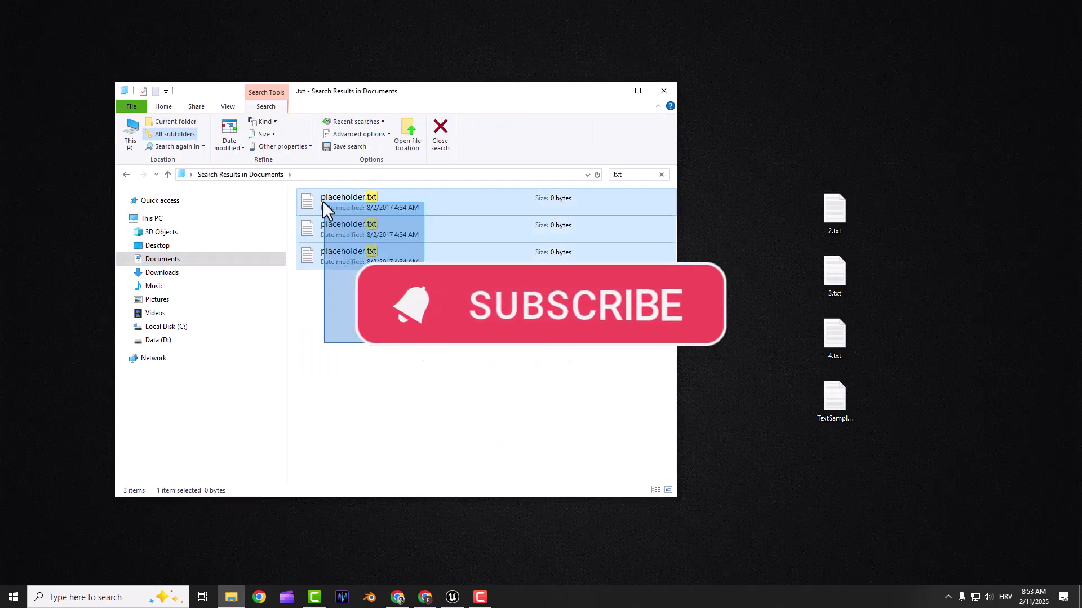
# Change the Documents search to .png, pick a PNG result, and close Explorer
pyautogui.click(629, 174)
pyautogui.write('.png')
pyautogui.click(407, 316)
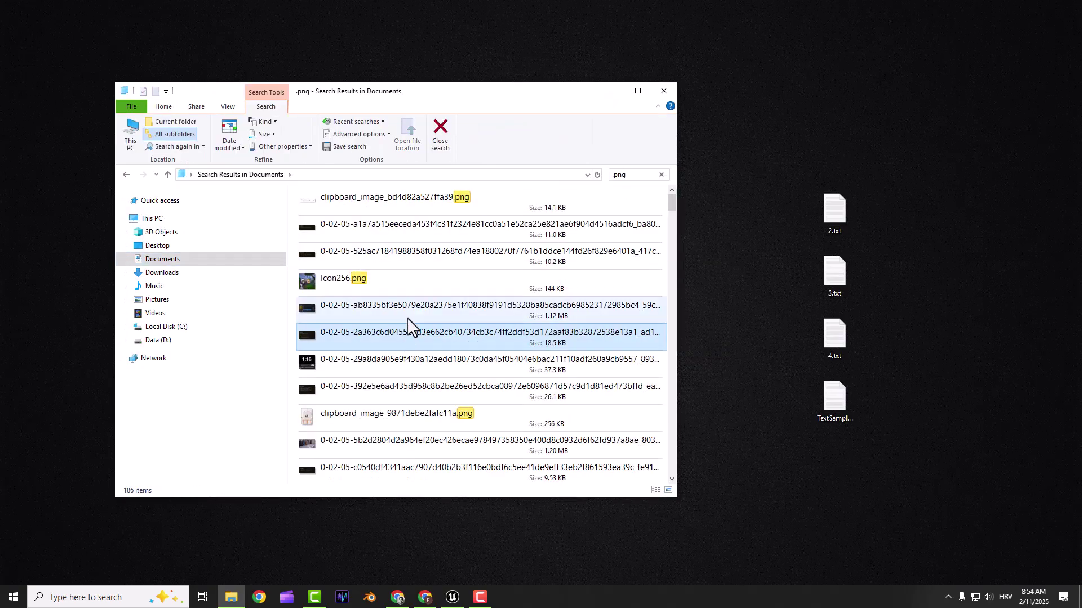
pyautogui.click(664, 90)
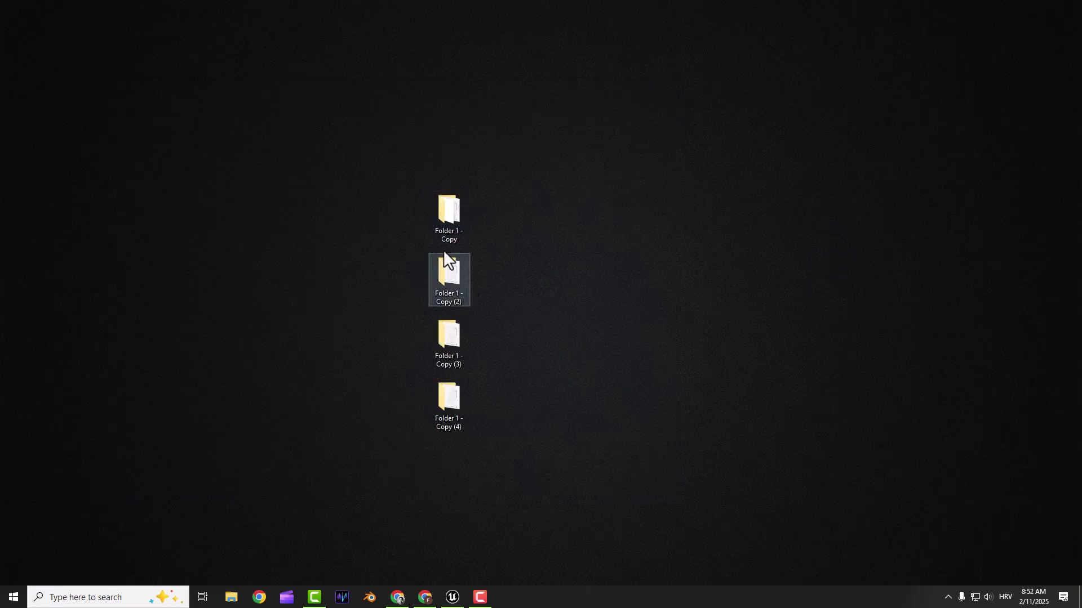
# Open Folder 1 - Copy to check its contents, then close it
pyautogui.moveTo(409, 191); pyautogui.dragTo(533, 480)
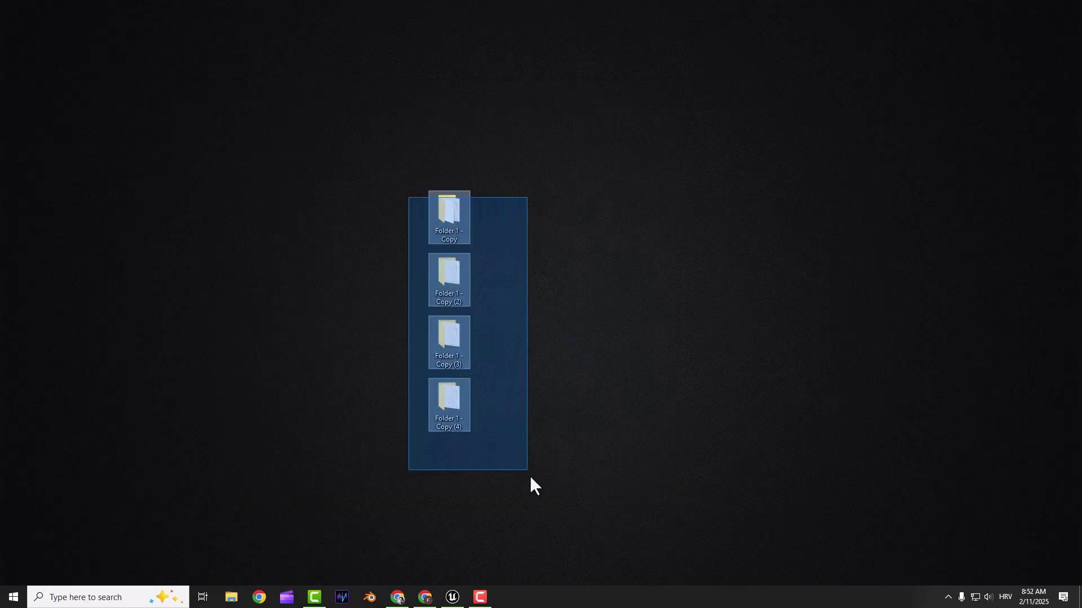
pyautogui.doubleClick(439, 213)
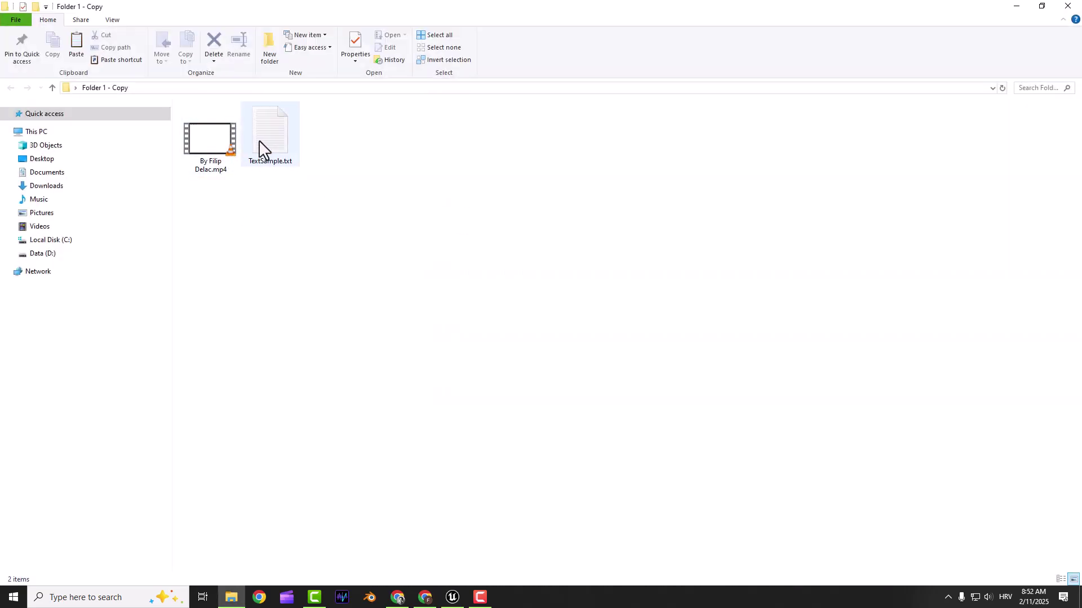
pyautogui.click(1066, 6)
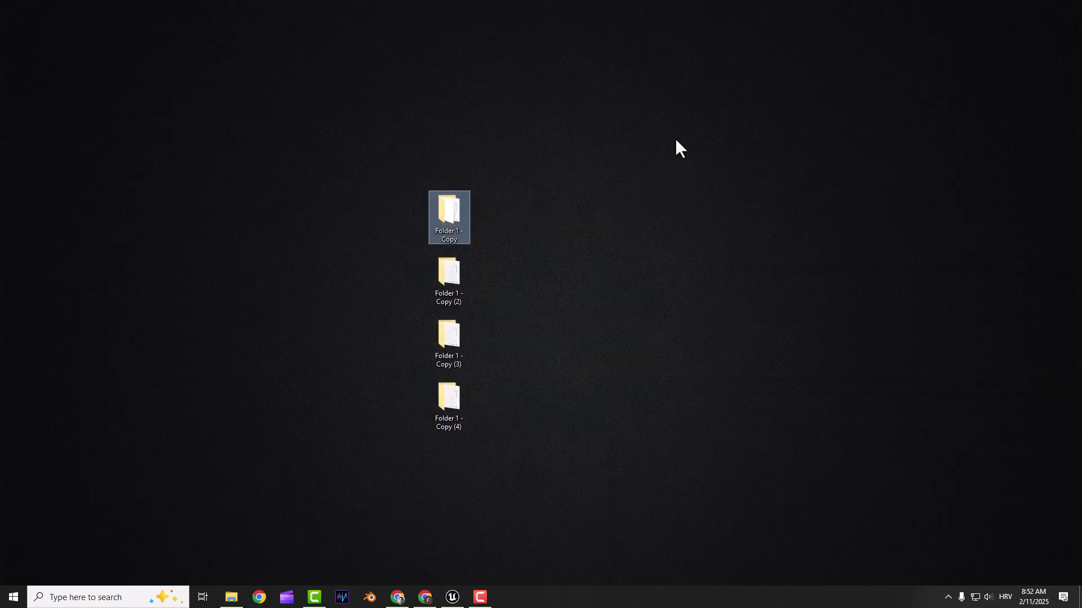
# Create a new desktop folder and move the four Folder 1 copies into it
pyautogui.rightClick(532, 248)
pyautogui.moveTo(558, 380)
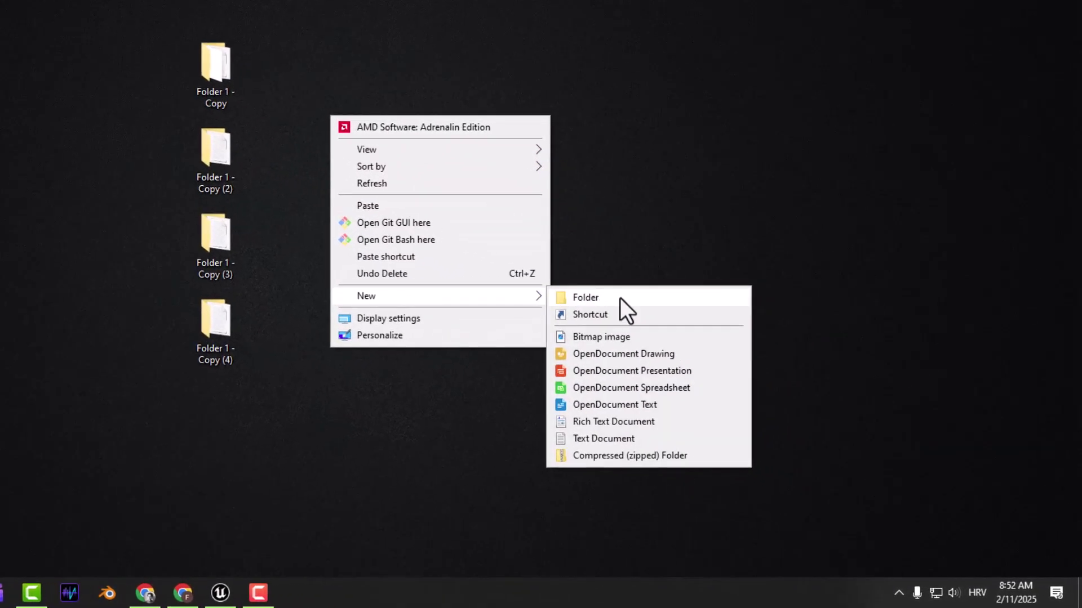
pyautogui.click(619, 298)
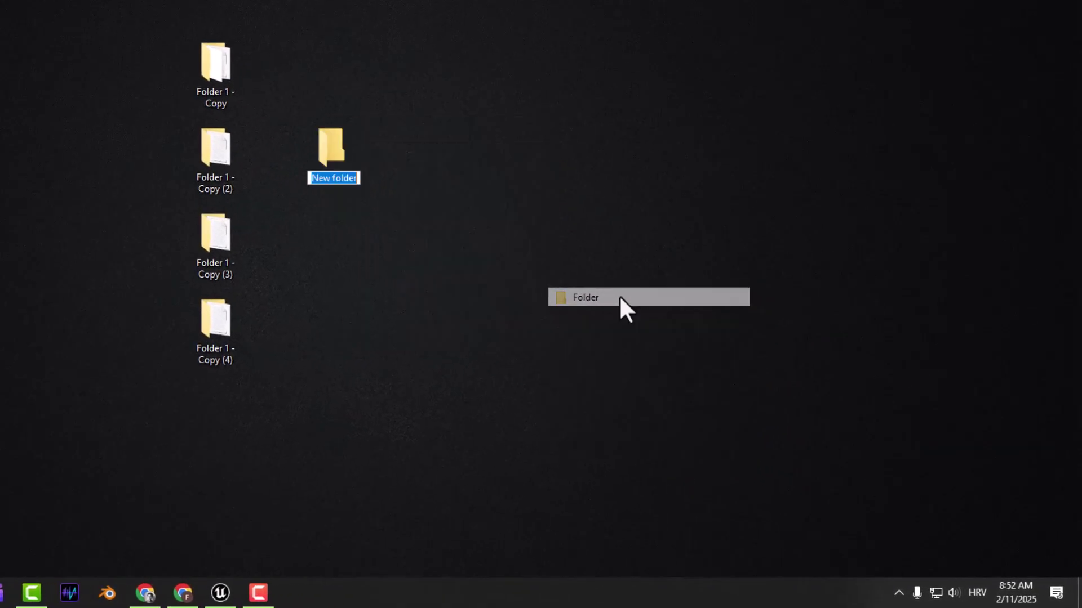
pyautogui.moveTo(111, 1)
pyautogui.mouseDown()
pyautogui.moveTo(226, 115)
pyautogui.moveTo(270, 366)
pyautogui.mouseUp()
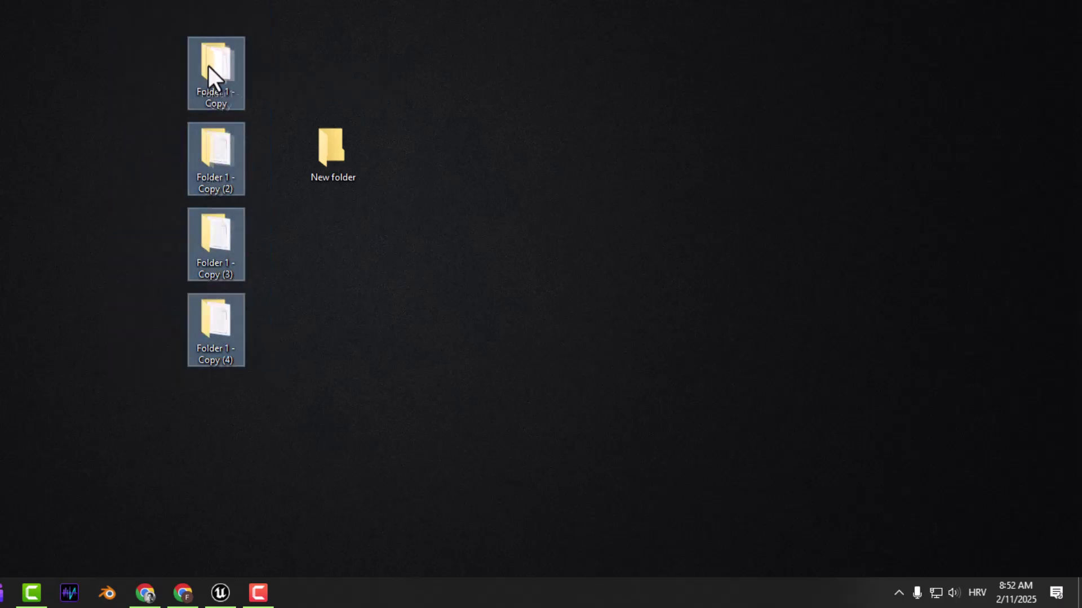
pyautogui.moveTo(209, 65); pyautogui.dragTo(330, 154)
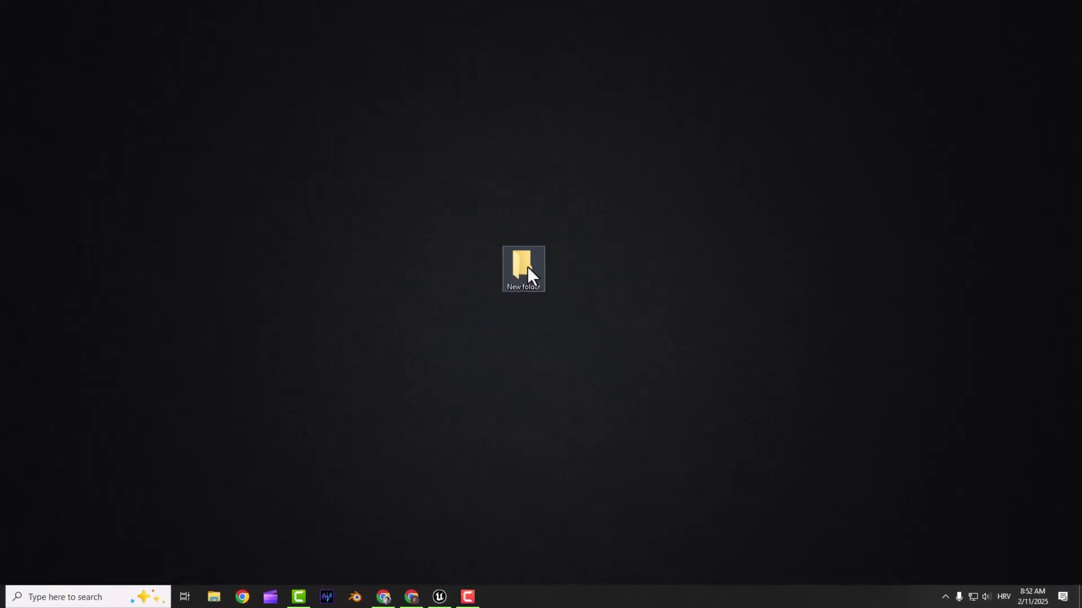
# Open New folder and search it with * to list all nine items
pyautogui.doubleClick(536, 271)
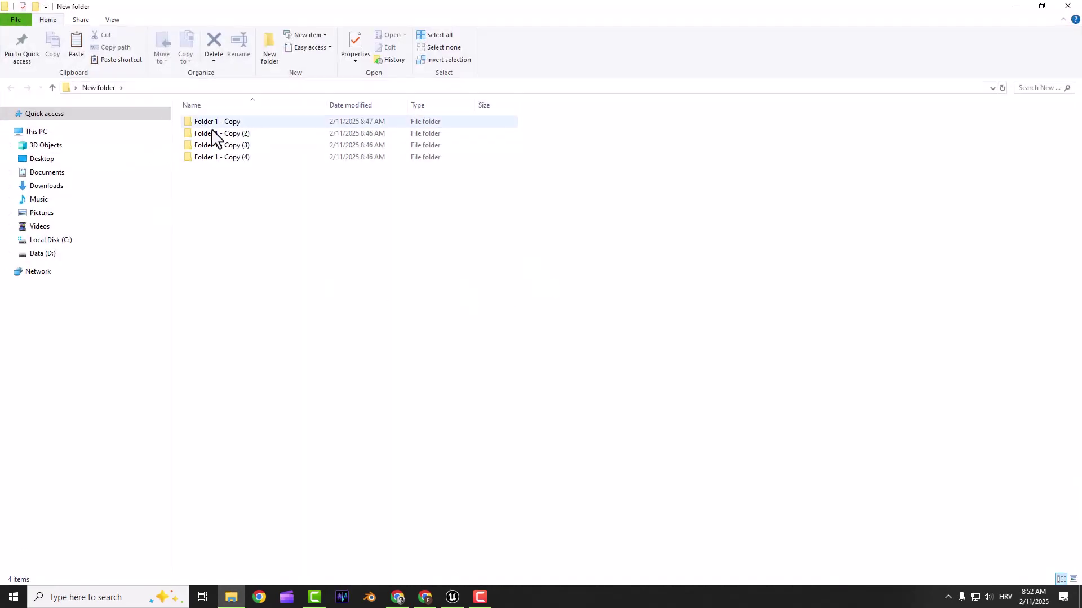
pyautogui.click(1036, 88)
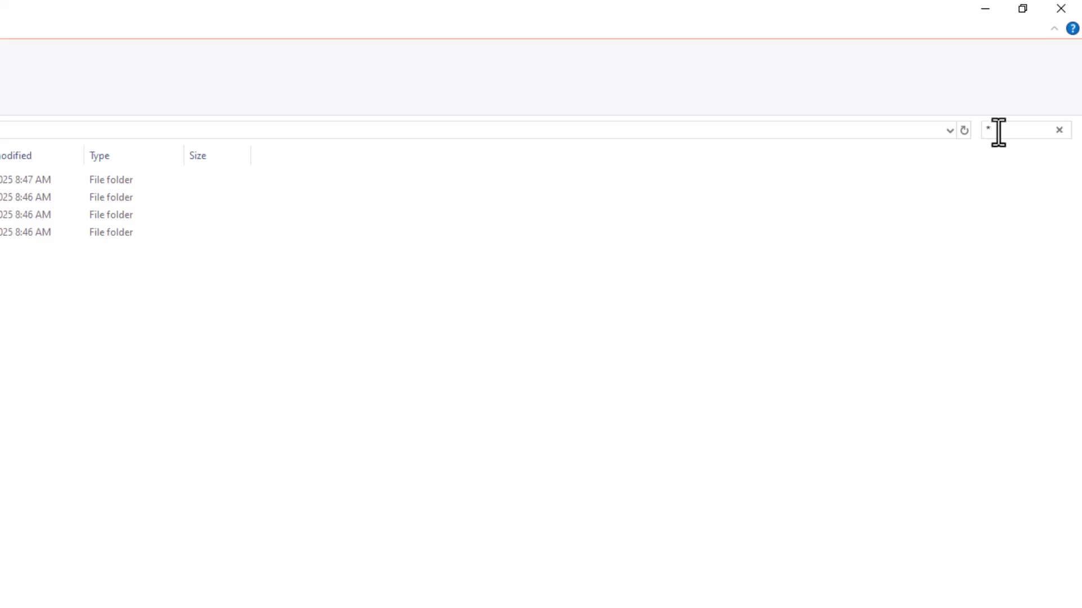
pyautogui.write('*')
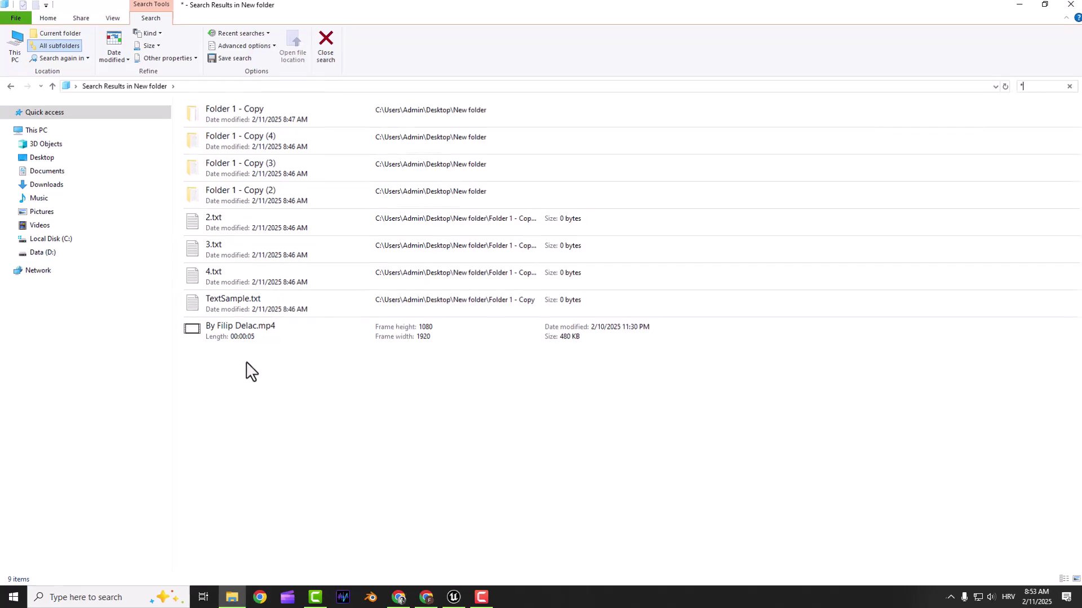
# Sort results by type and move 2.txt, 3.txt, 4.txt and TextSample.txt onto the desktop
pyautogui.rightClick(249, 370)
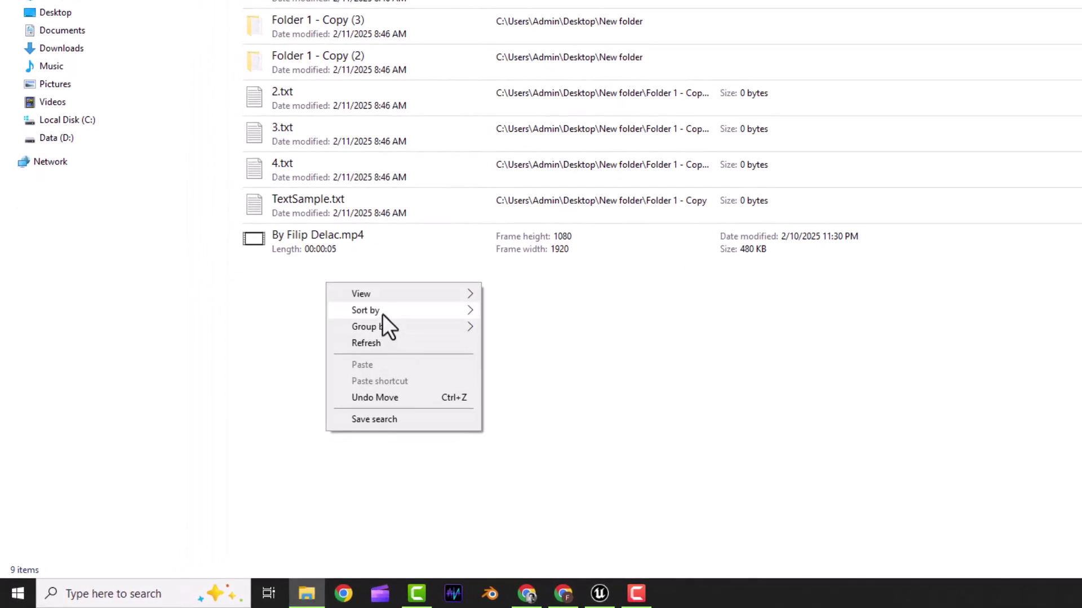
pyautogui.moveTo(365, 309)
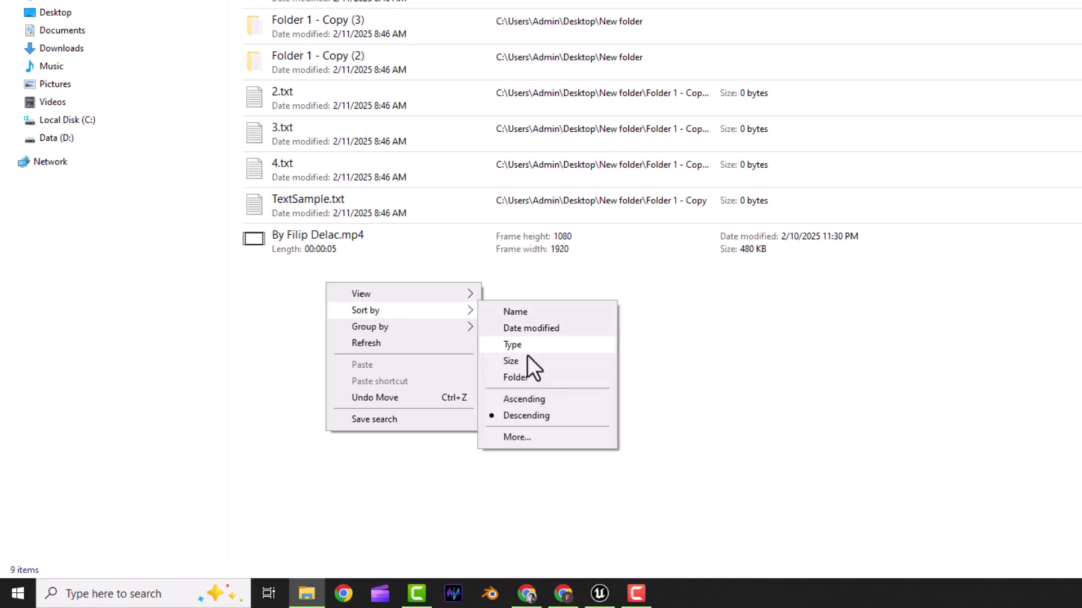
pyautogui.click(521, 349)
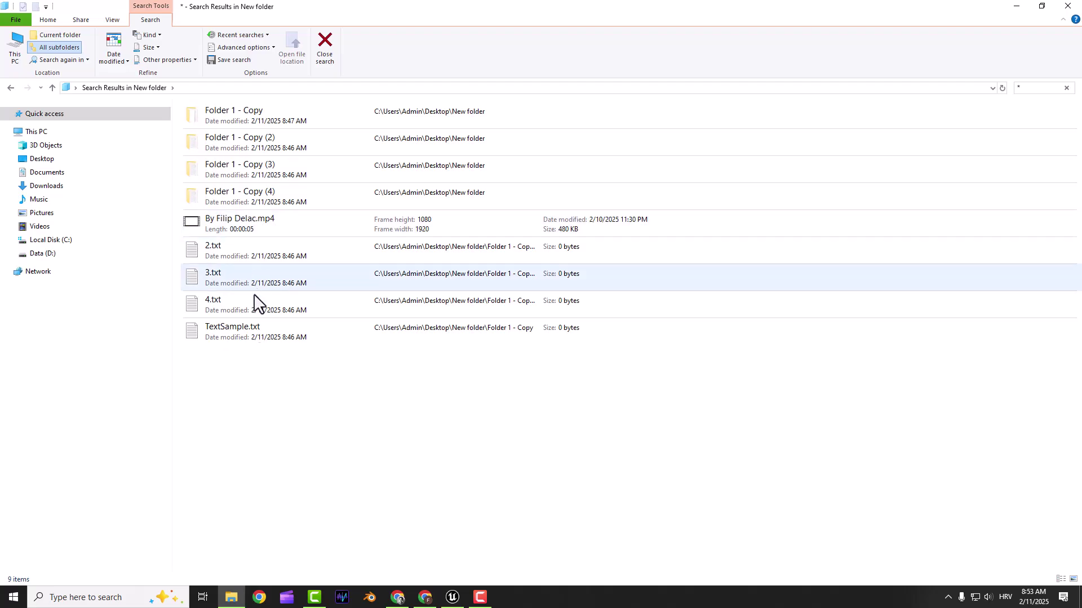
pyautogui.moveTo(265, 317); pyautogui.dragTo(251, 172)
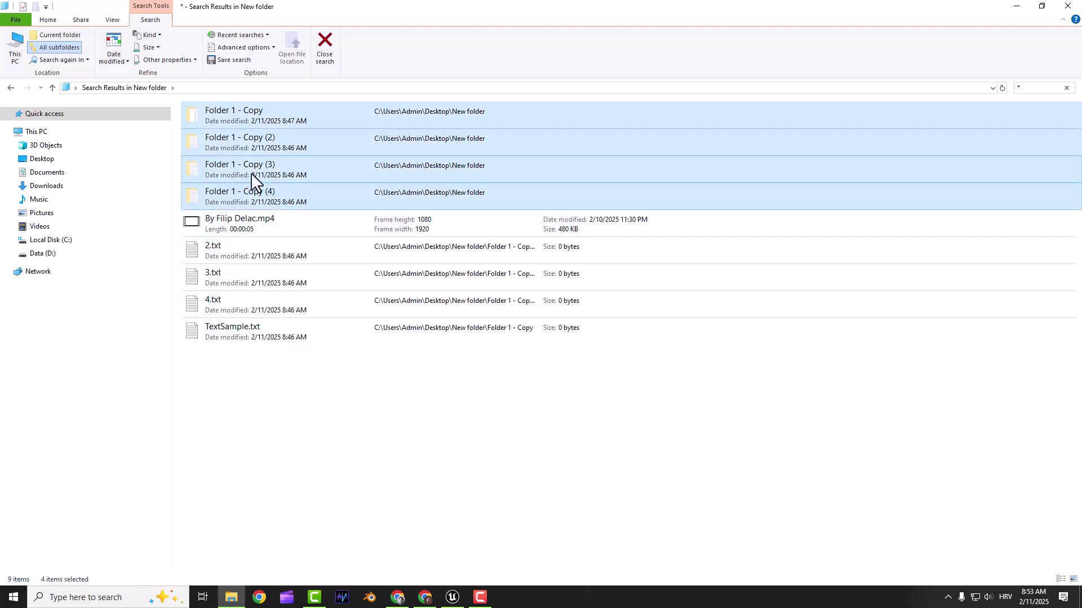
pyautogui.click(1041, 6)
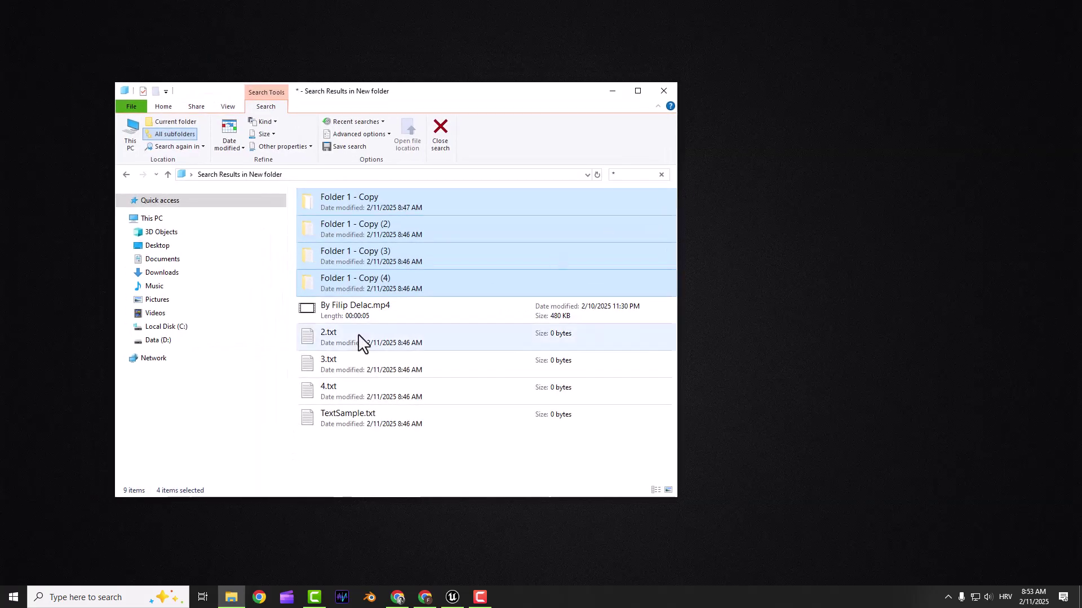
pyautogui.moveTo(351, 465)
pyautogui.mouseDown()
pyautogui.moveTo(318, 332)
pyautogui.moveTo(674, 328)
pyautogui.moveTo(814, 259)
pyautogui.mouseUp()
# Close Explorer and check the four text files now on the desktop
pyautogui.click(658, 92)
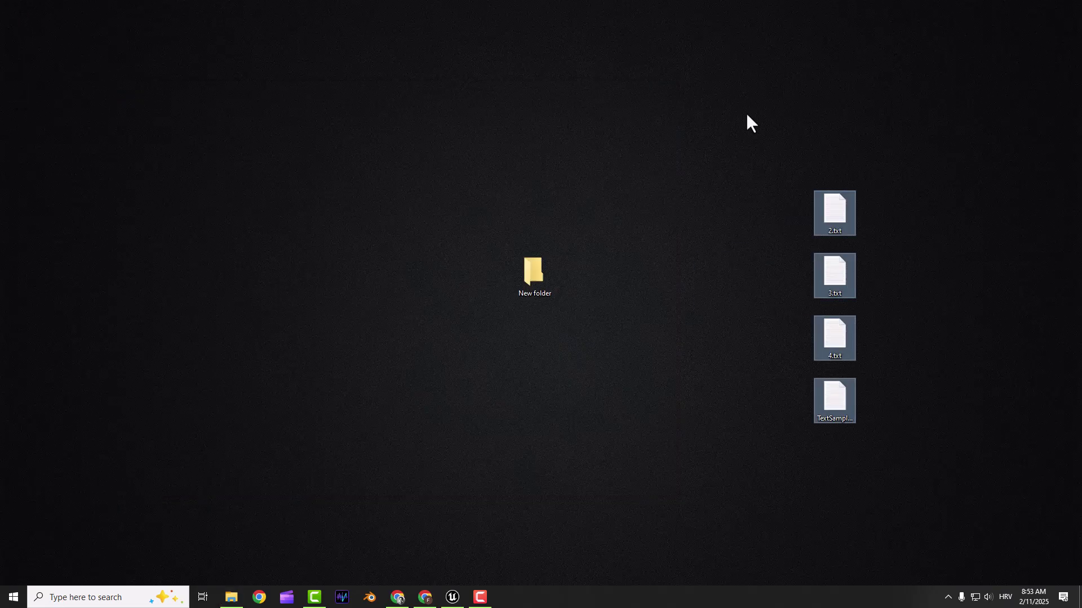
pyautogui.click(534, 262)
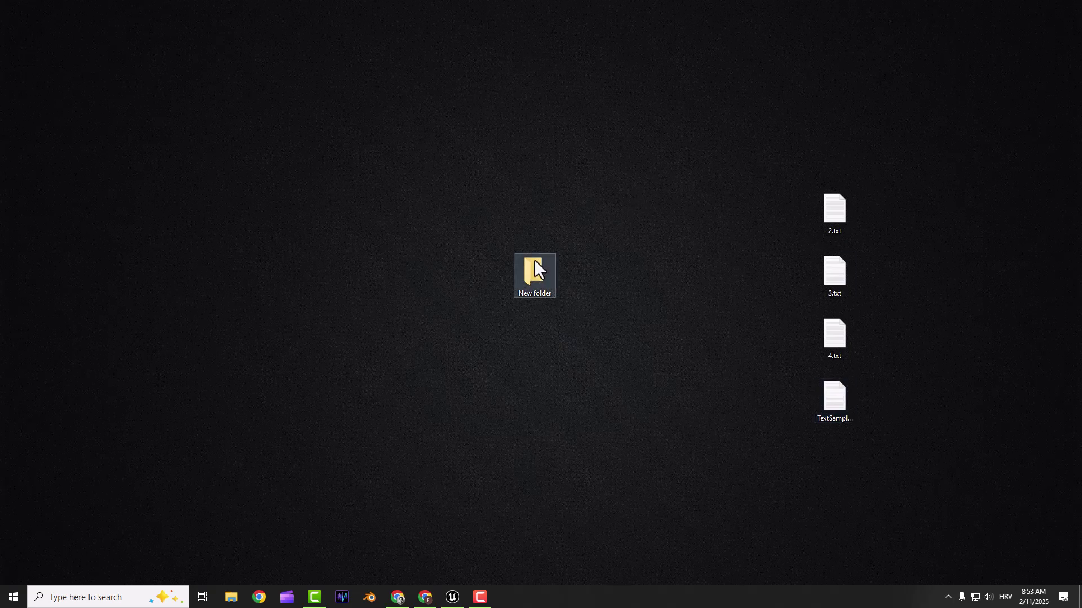
pyautogui.moveTo(804, 152); pyautogui.dragTo(920, 457)
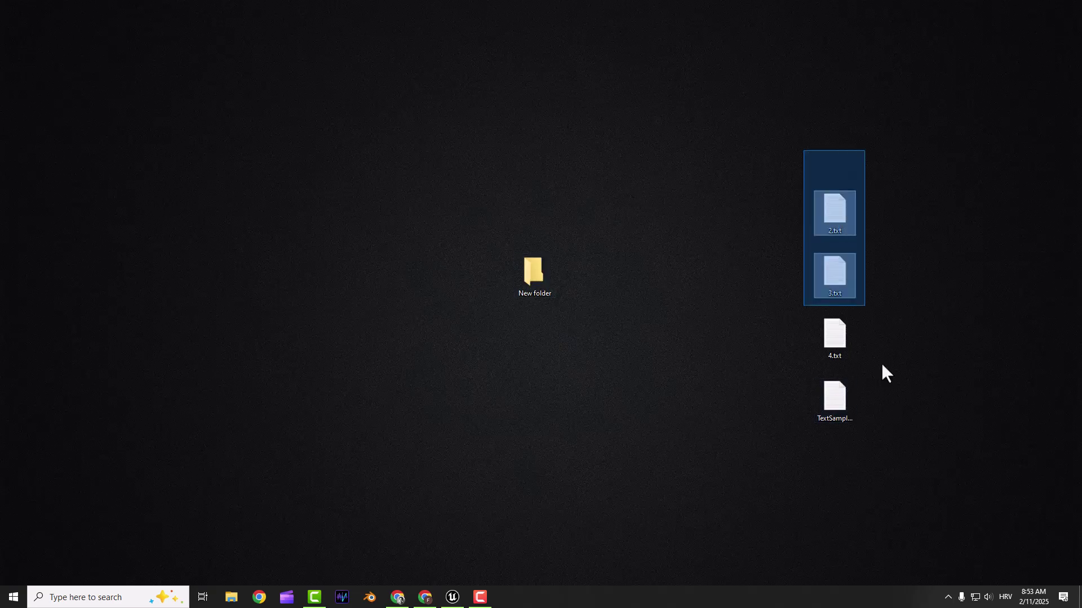
pyautogui.click(503, 301)
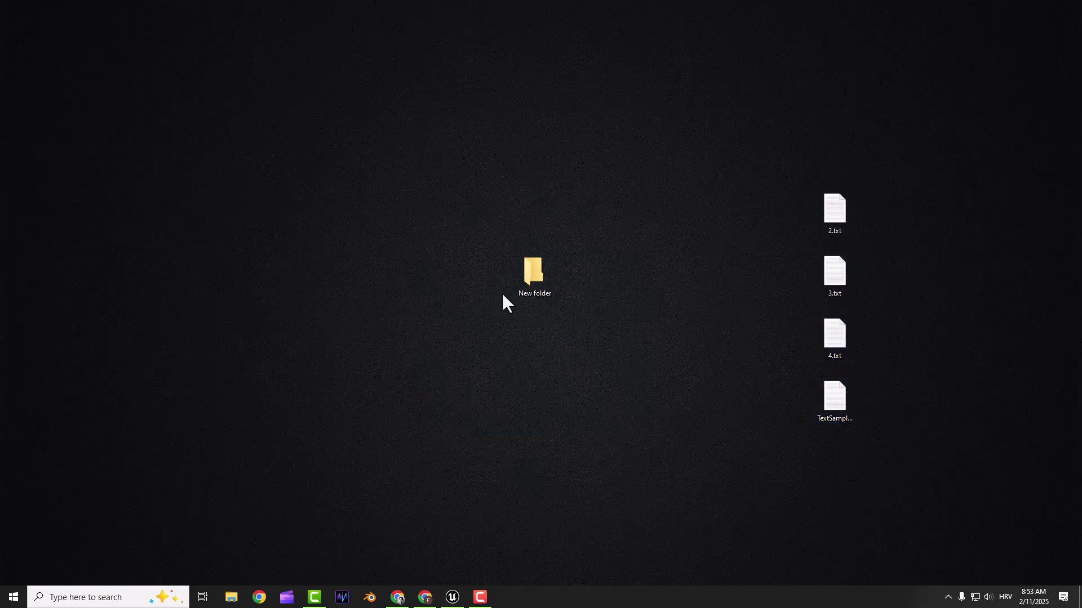
# Search Documents for .txt and select the three placeholder.txt results
pyautogui.click(233, 599)
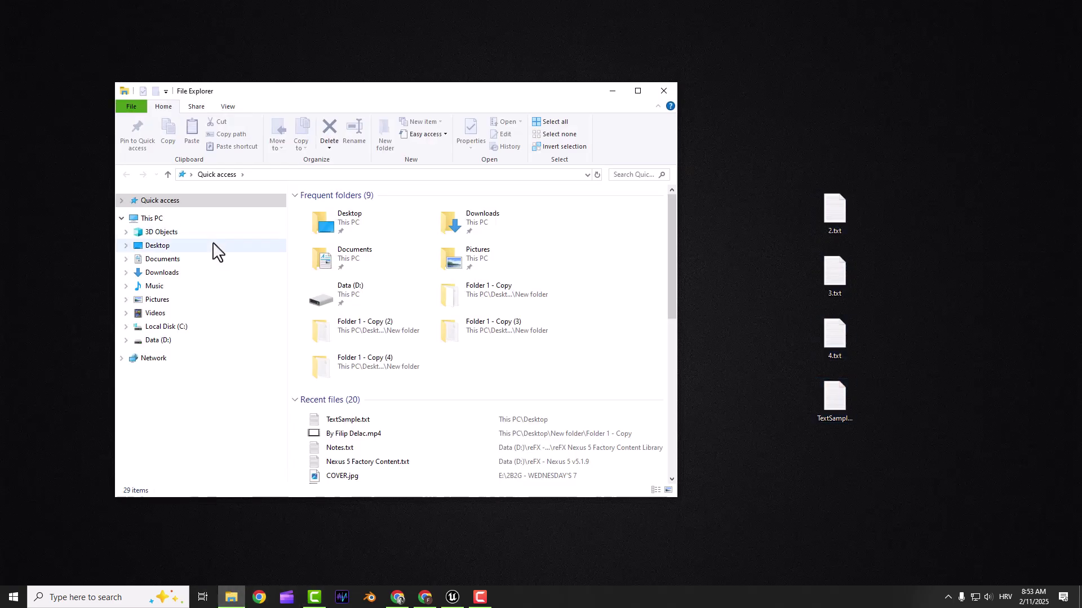
pyautogui.click(161, 260)
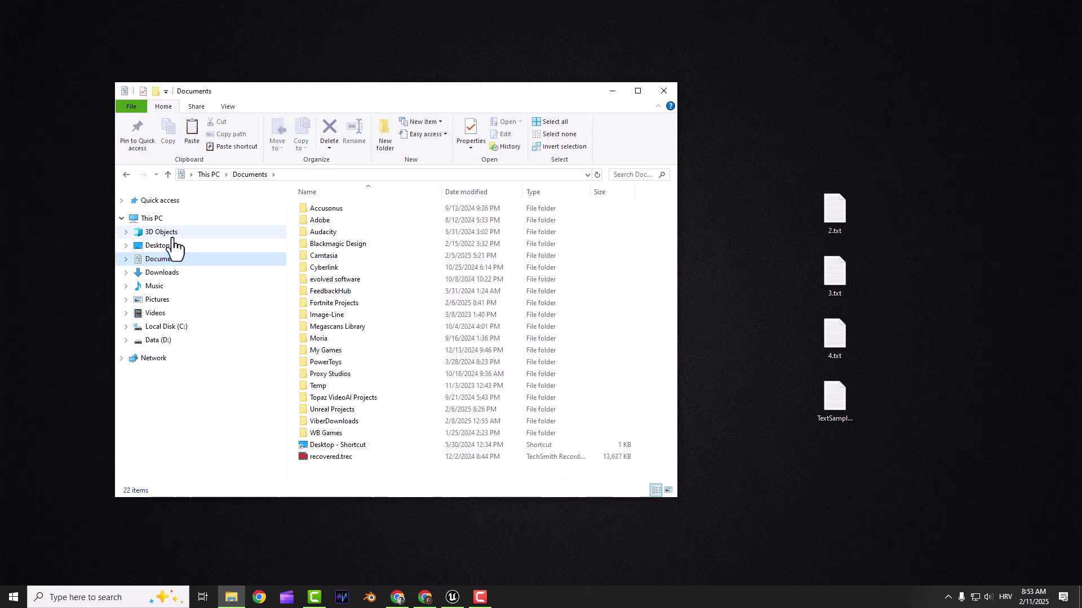
pyautogui.click(630, 174)
pyautogui.write('.')
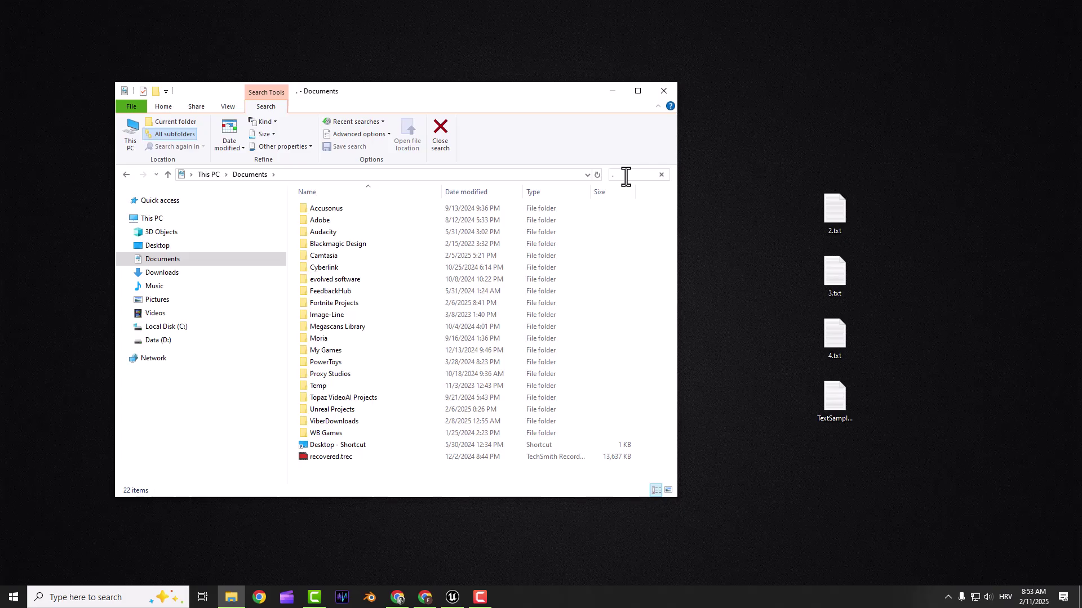
pyautogui.write('txt')
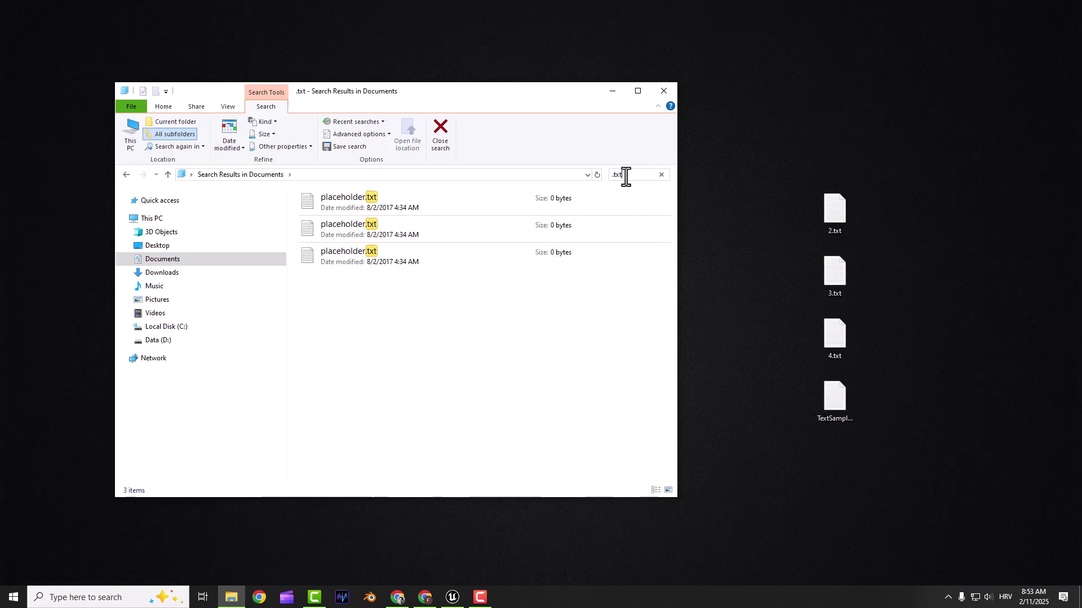
pyautogui.moveTo(477, 317); pyautogui.dragTo(321, 197)
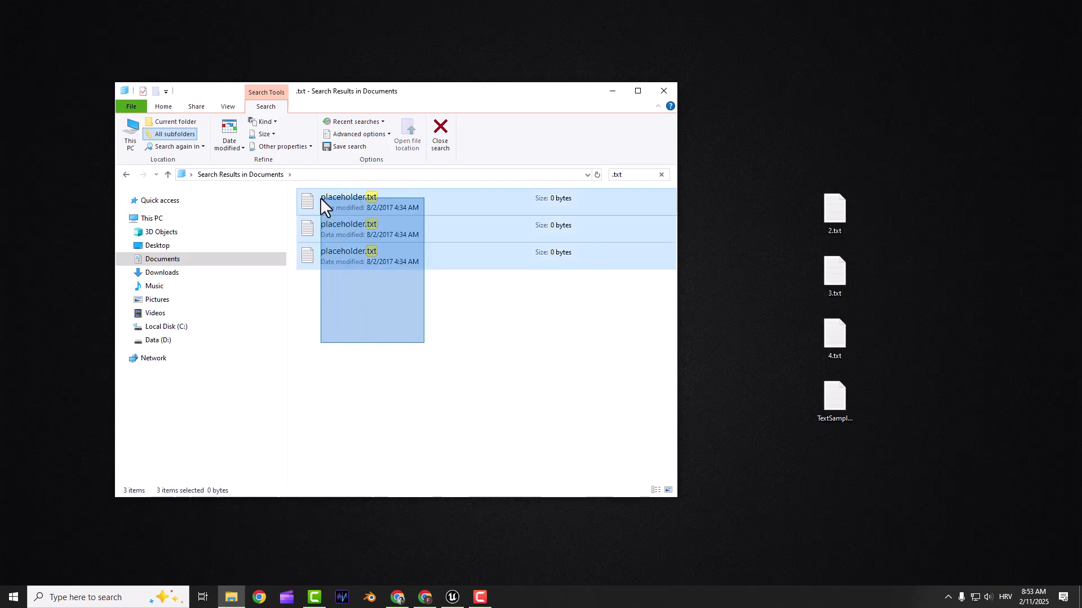
pyautogui.click(621, 174)
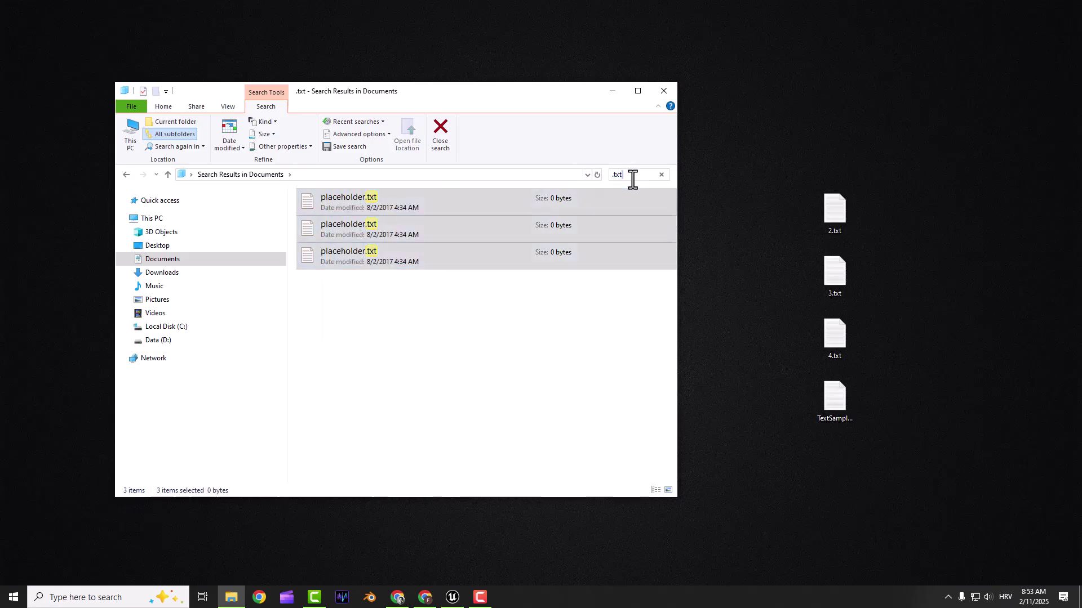
# Switch the Documents search to .png, select a result, and close the window
pyautogui.press('BackSpace')
pyautogui.press('BackSpace')
pyautogui.write('p')
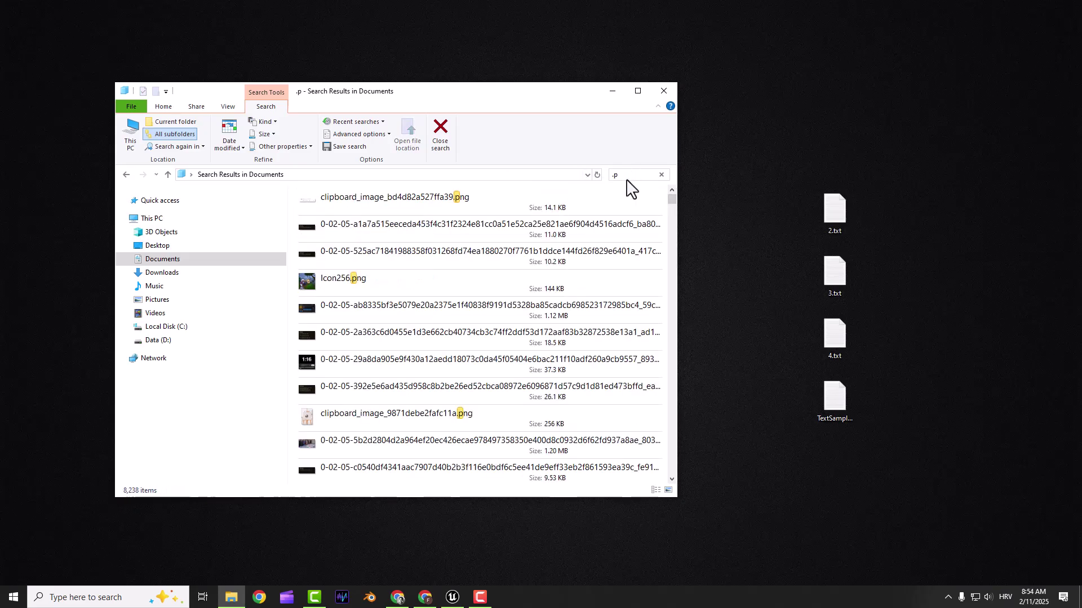
pyautogui.write('ng')
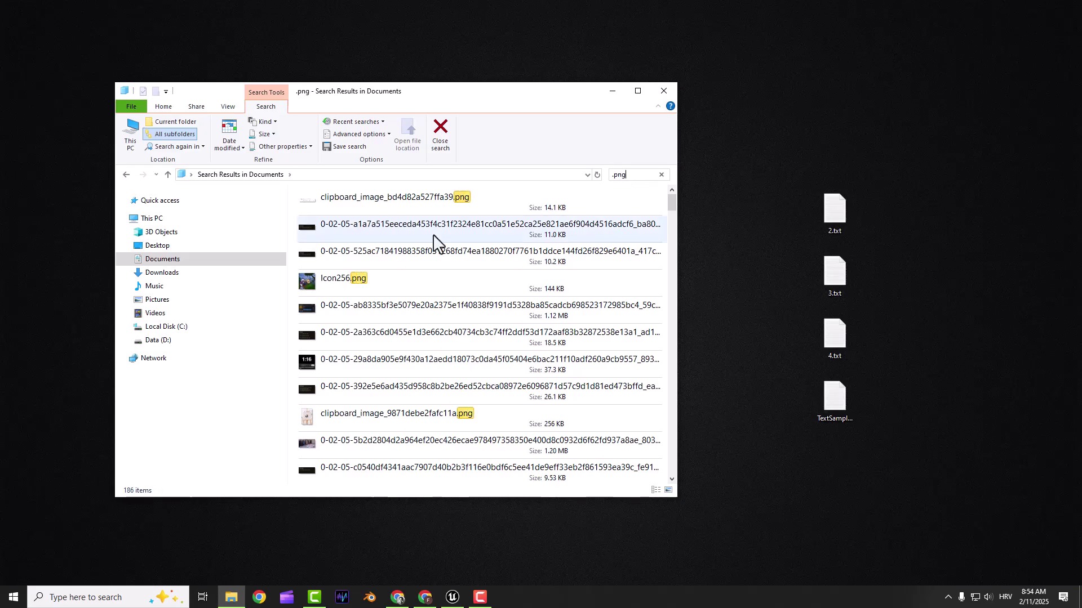
pyautogui.click(381, 305)
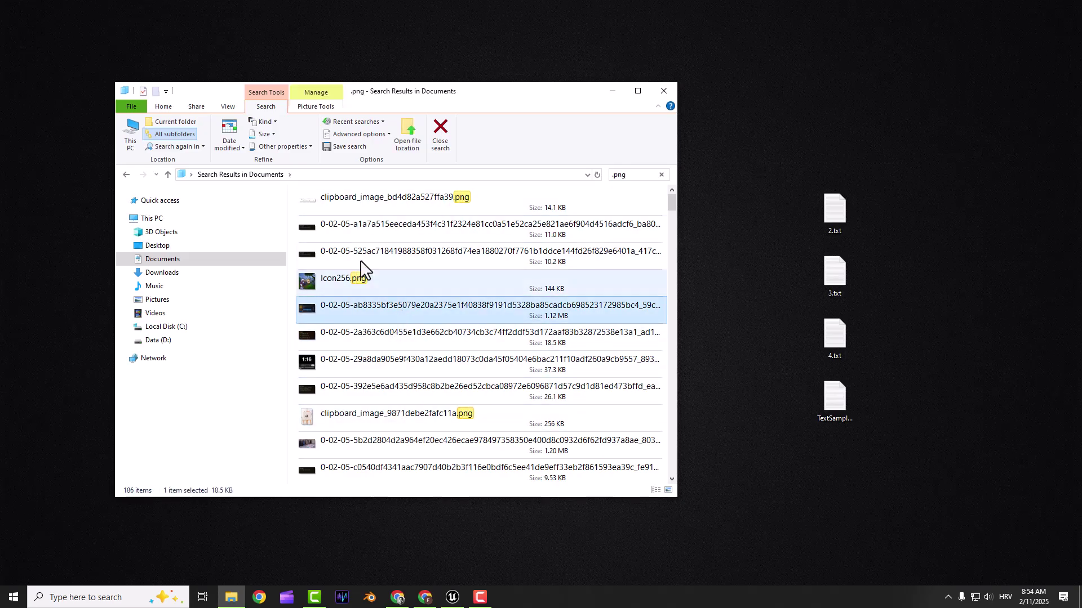
pyautogui.click(665, 92)
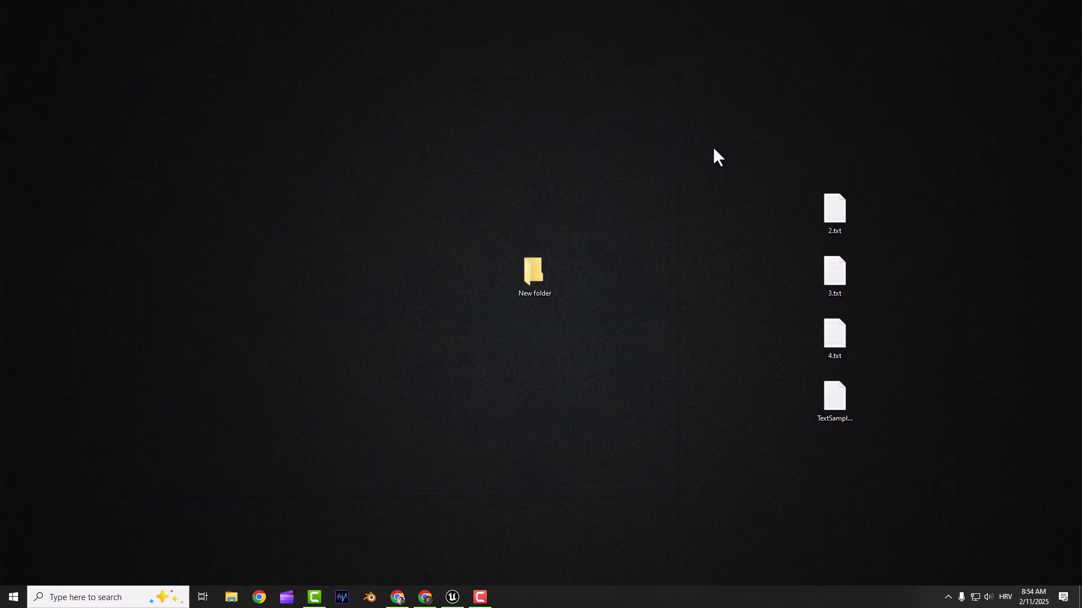